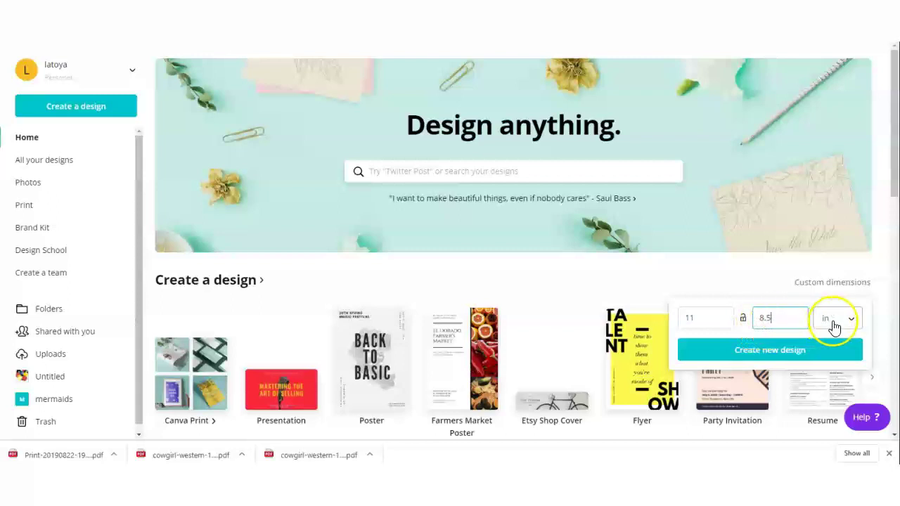
# Step: Create a blank custom-size design measuring 11 × 8.5 in
pyautogui.click(785, 356)
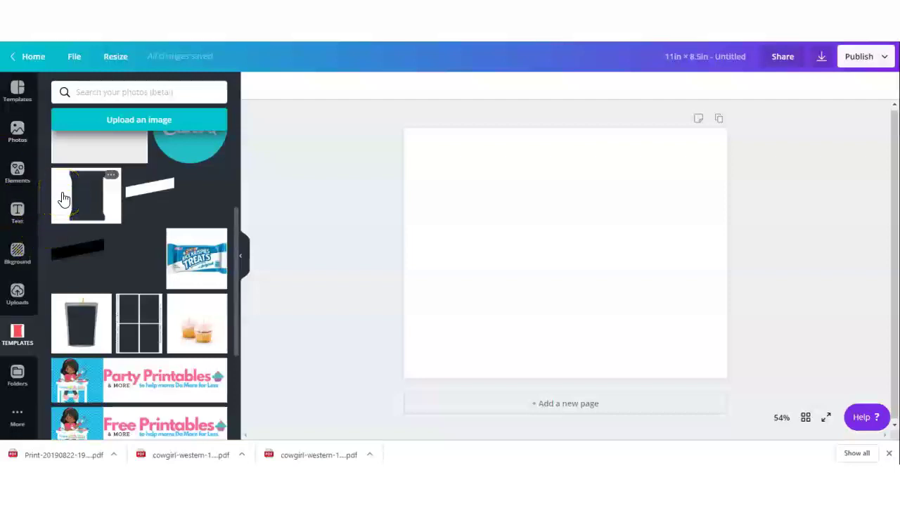
# Step: Select the blank white page and bring up its background colour swatches
pyautogui.click(431, 189)
pyautogui.click(257, 85)
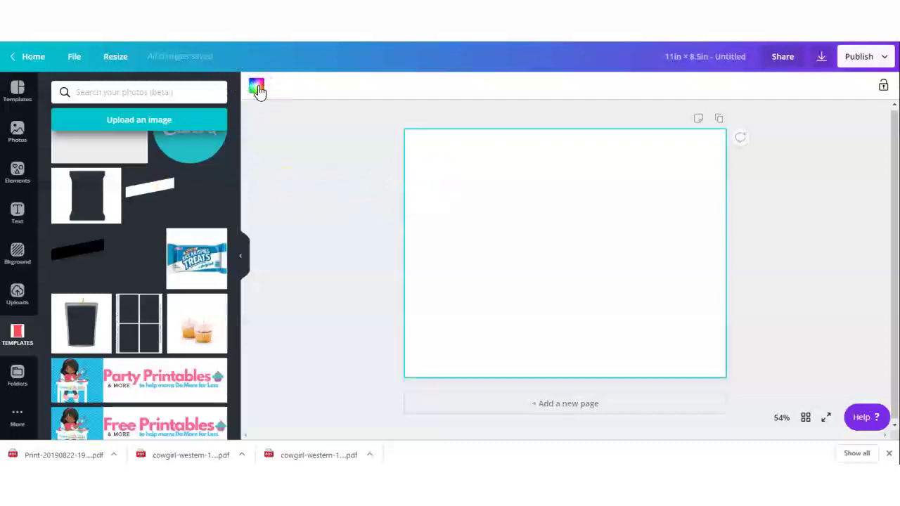
# Step: Fill the page background with the blue brand colour
pyautogui.click(148, 148)
pyautogui.click(62, 180)
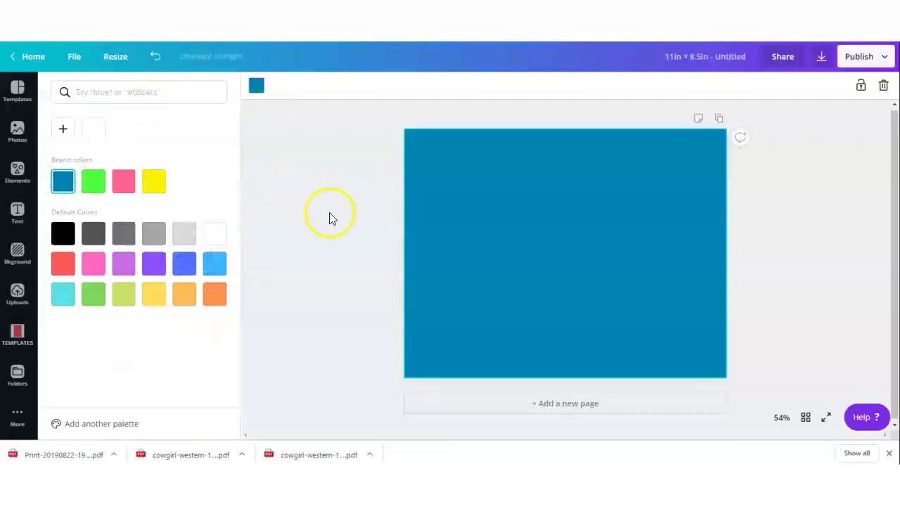
pyautogui.click(328, 212)
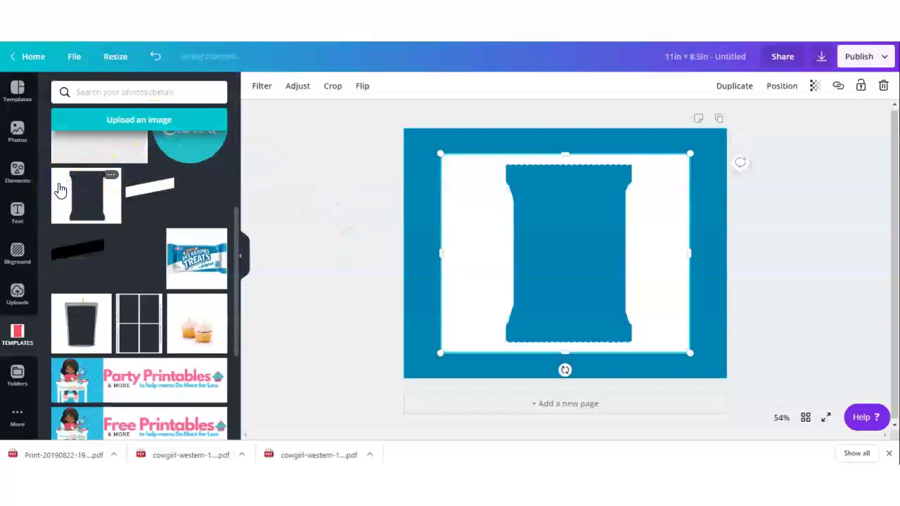
# Step: Add the white chip-bag outline image from Uploads at the page's top-left
pyautogui.click(564, 180)
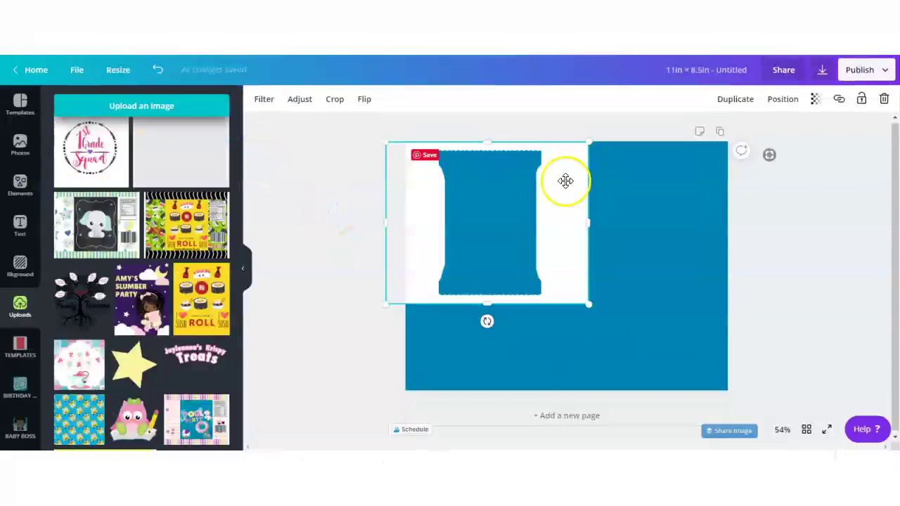
pyautogui.click(446, 237)
pyautogui.click(458, 257)
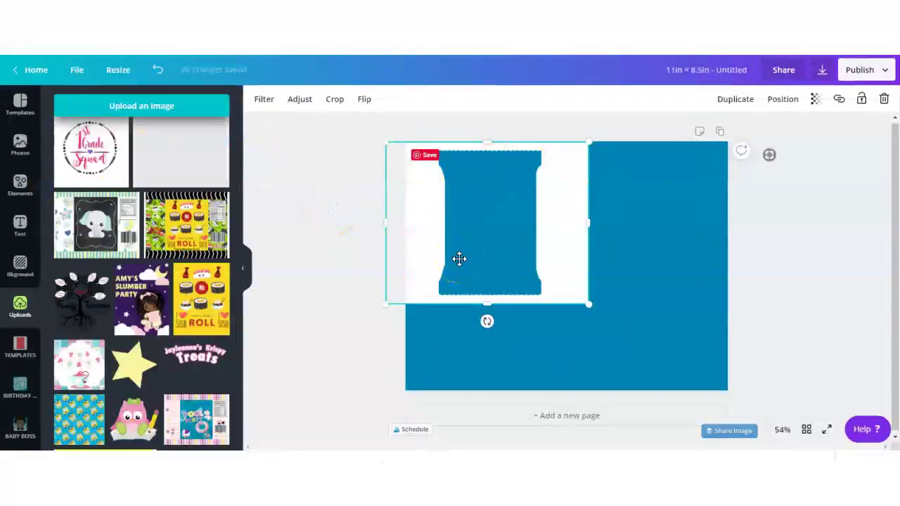
pyautogui.click(526, 187)
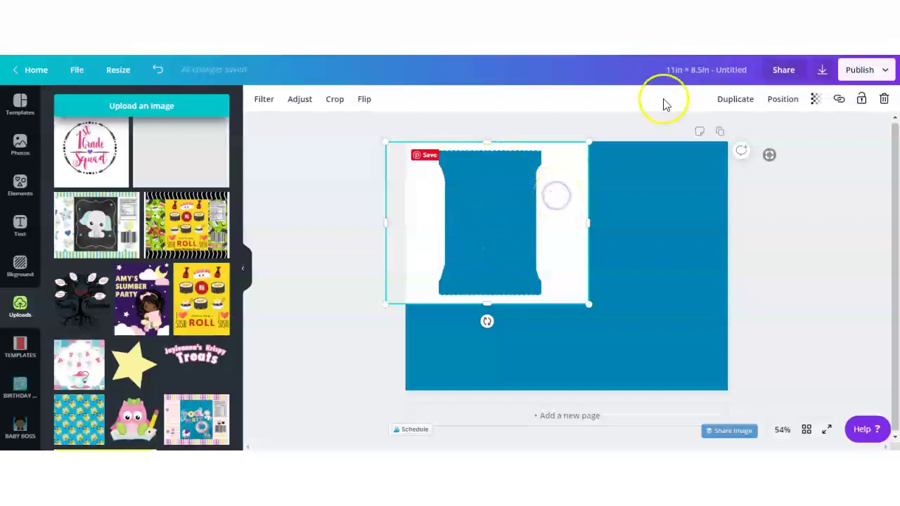
# Step: Duplicate the chip-bag outline and place the copy at the page's lower right
pyautogui.click(731, 101)
pyautogui.moveTo(564, 211); pyautogui.dragTo(770, 280)
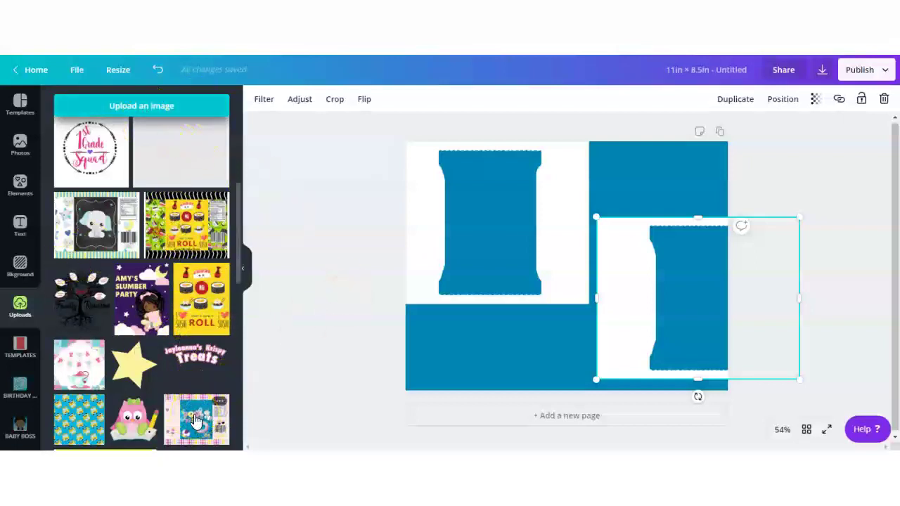
# Step: Add the Pool Party bag artwork and crop both sides down to its front panel
pyautogui.click(196, 420)
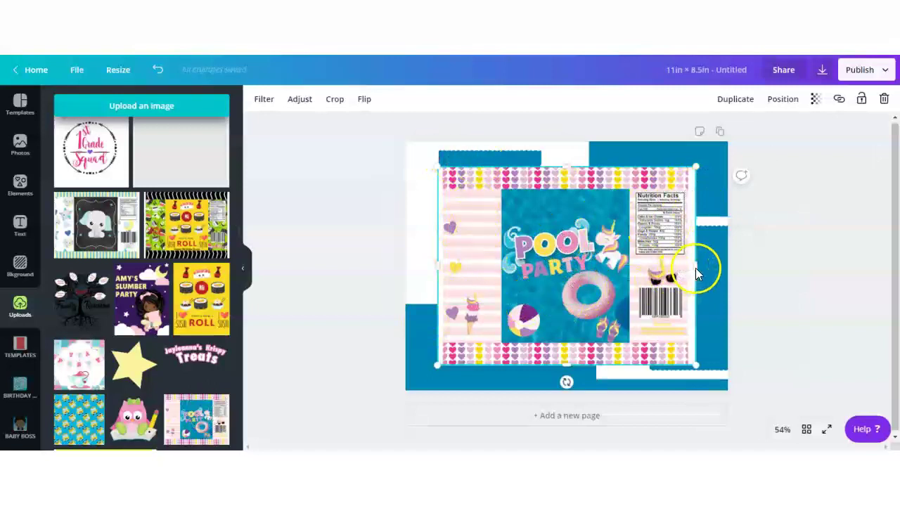
pyautogui.moveTo(696, 267); pyautogui.dragTo(634, 261)
pyautogui.click(438, 253)
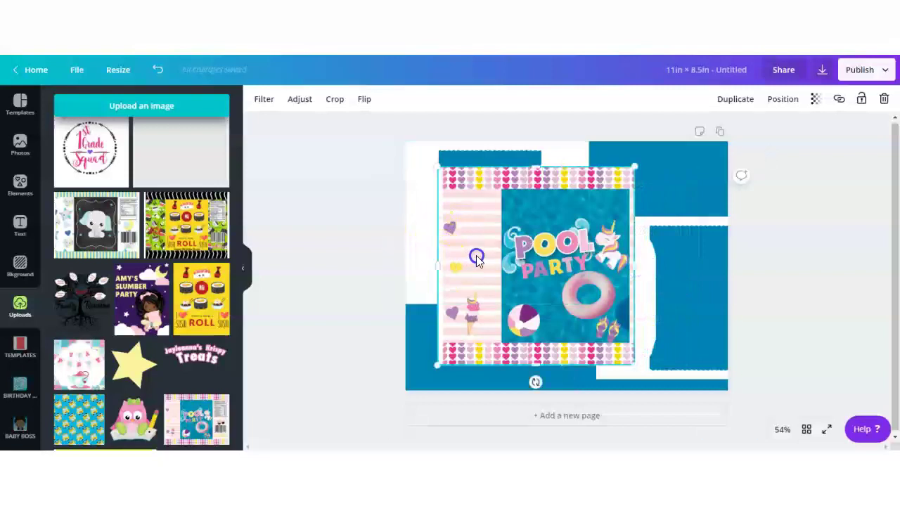
pyautogui.moveTo(483, 257); pyautogui.dragTo(497, 250)
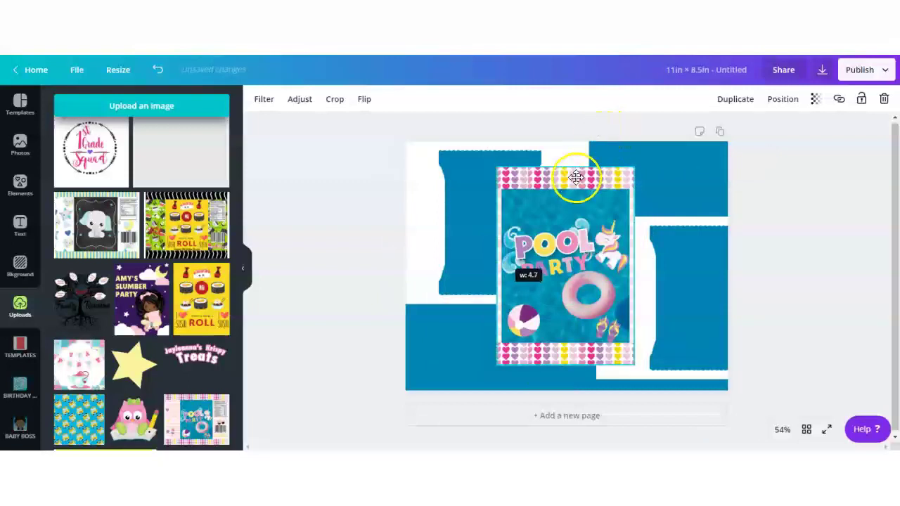
# Step: Move the front panel over the left outline at the page top, shrinking it to about 3.9 × 5.6 in
pyautogui.moveTo(576, 177); pyautogui.dragTo(506, 147)
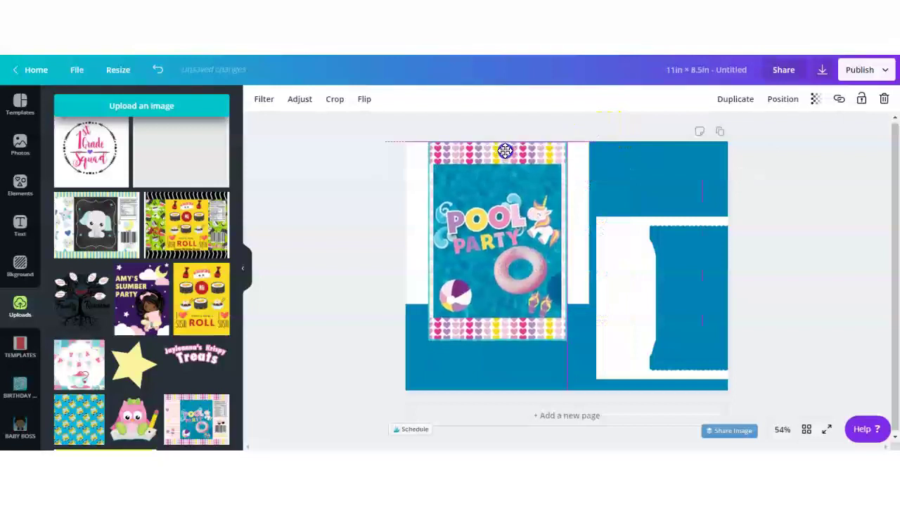
pyautogui.click(502, 225)
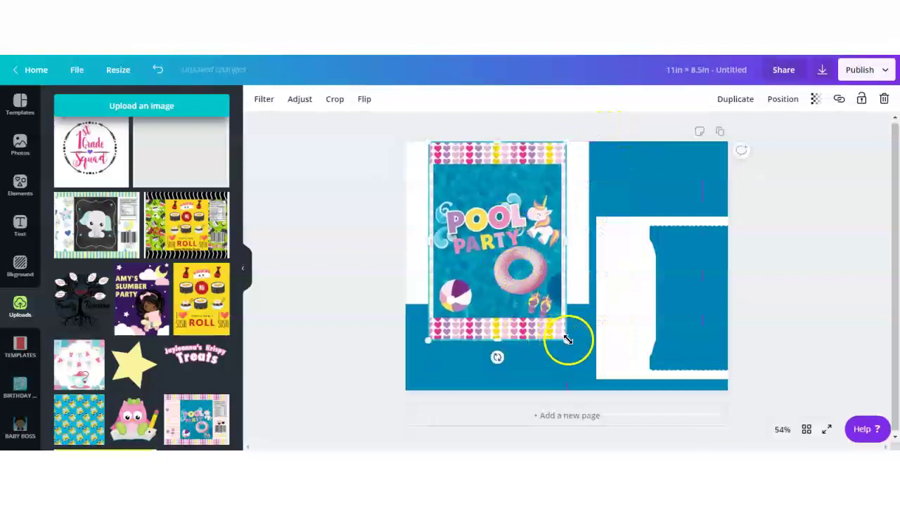
pyautogui.moveTo(566, 340); pyautogui.dragTo(549, 295)
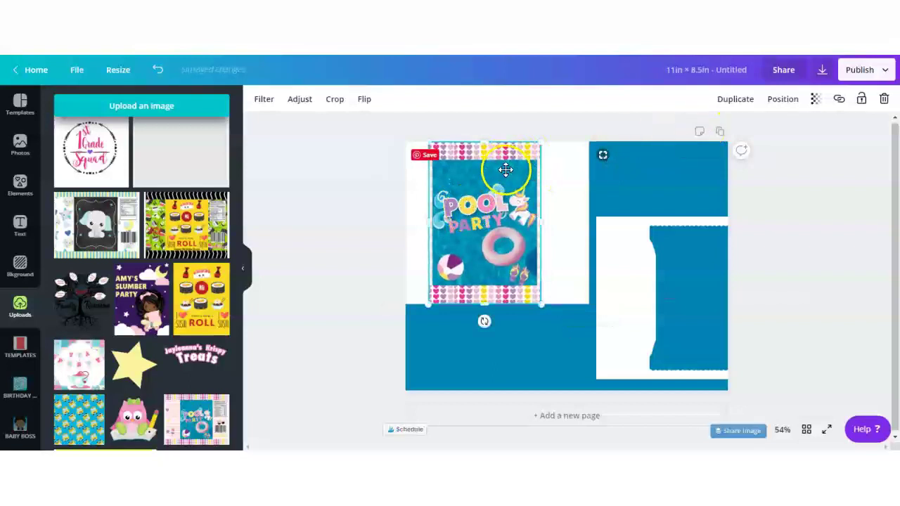
# Step: Send the Pool Party front one layer back, behind the left outline
pyautogui.click(779, 104)
pyautogui.click(741, 132)
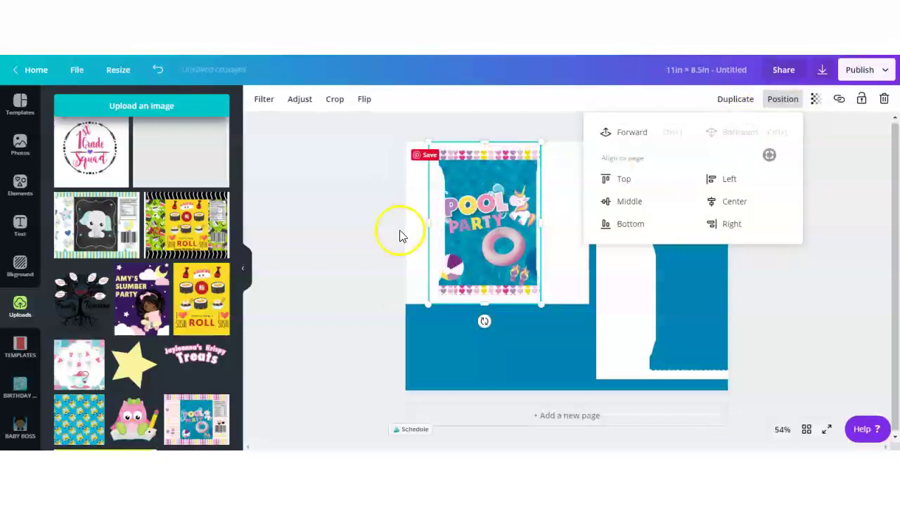
pyautogui.click(349, 251)
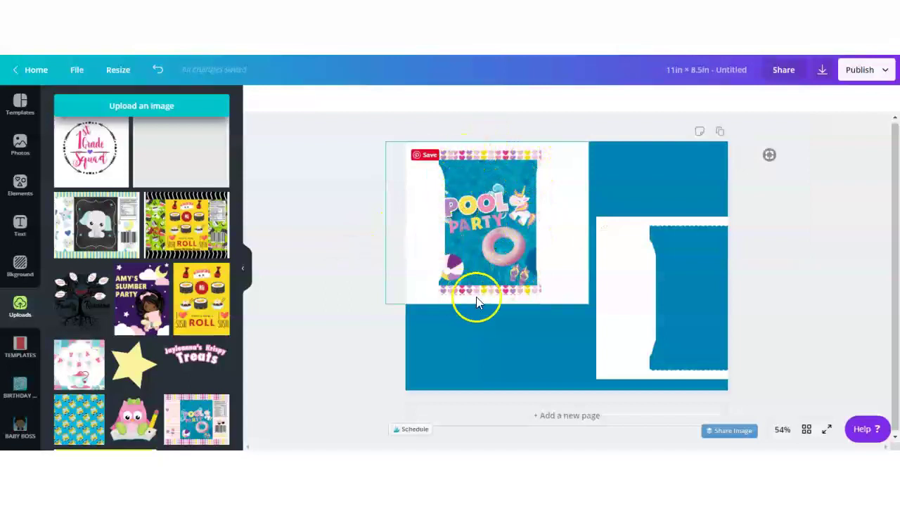
# Step: Marquee-select the left outline with the Pool Party front and group them
pyautogui.click(633, 233)
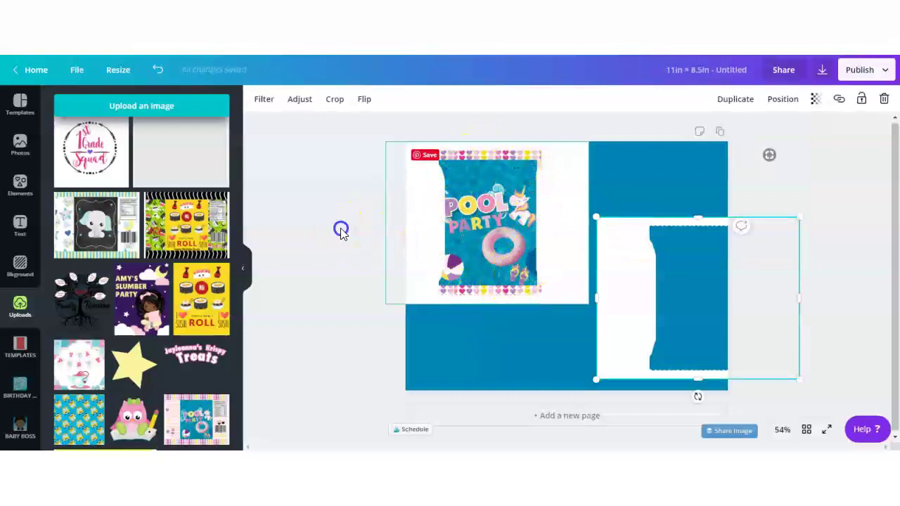
pyautogui.click(352, 192)
pyautogui.moveTo(364, 164); pyautogui.dragTo(569, 266)
pyautogui.click(713, 99)
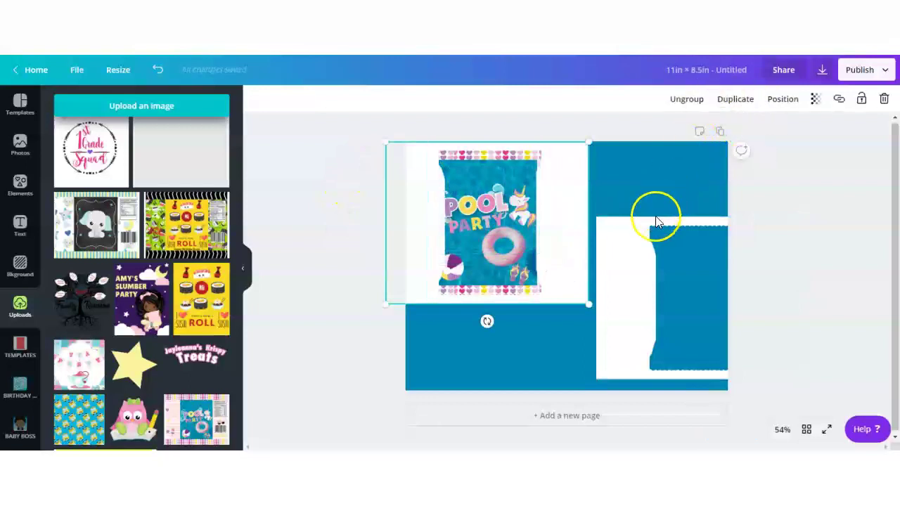
# Step: Nudge the right chip-bag outline slightly to the left
pyautogui.click(637, 232)
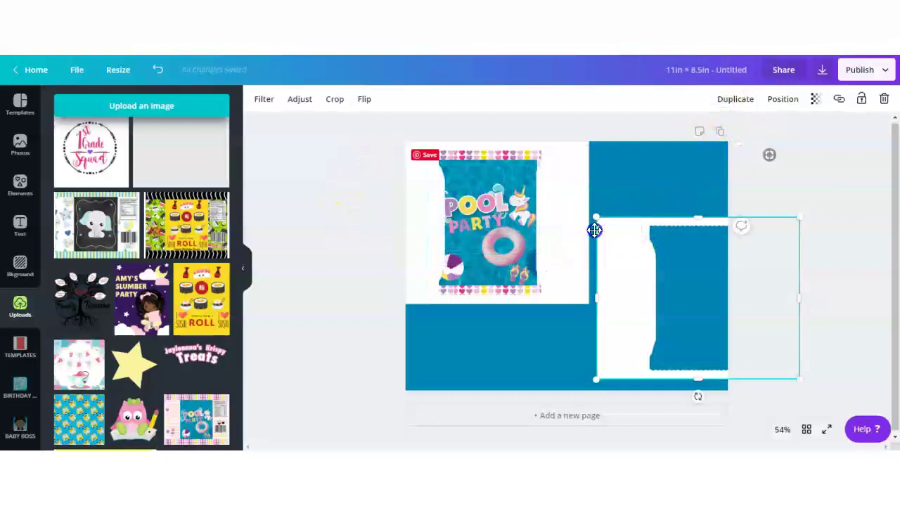
pyautogui.moveTo(592, 230)
pyautogui.mouseDown()
pyautogui.moveTo(572, 229)
pyautogui.moveTo(593, 229)
pyautogui.mouseUp()
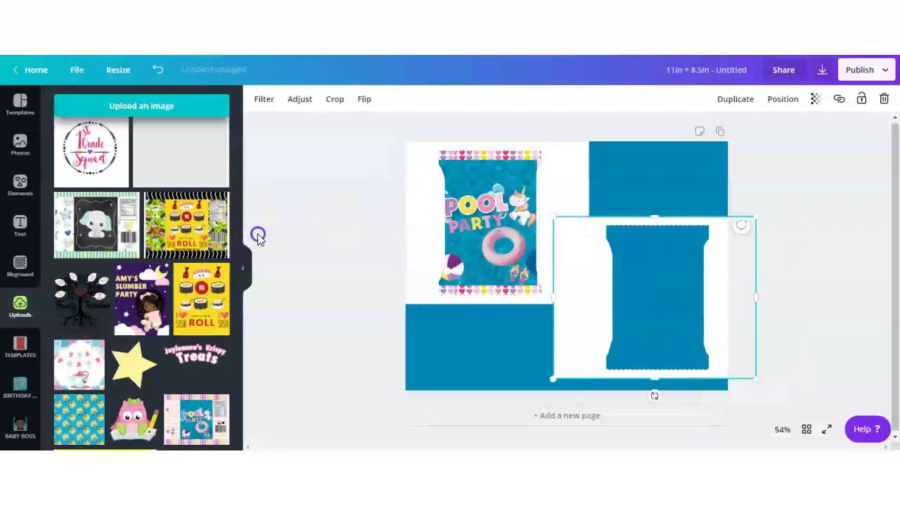
pyautogui.click(324, 279)
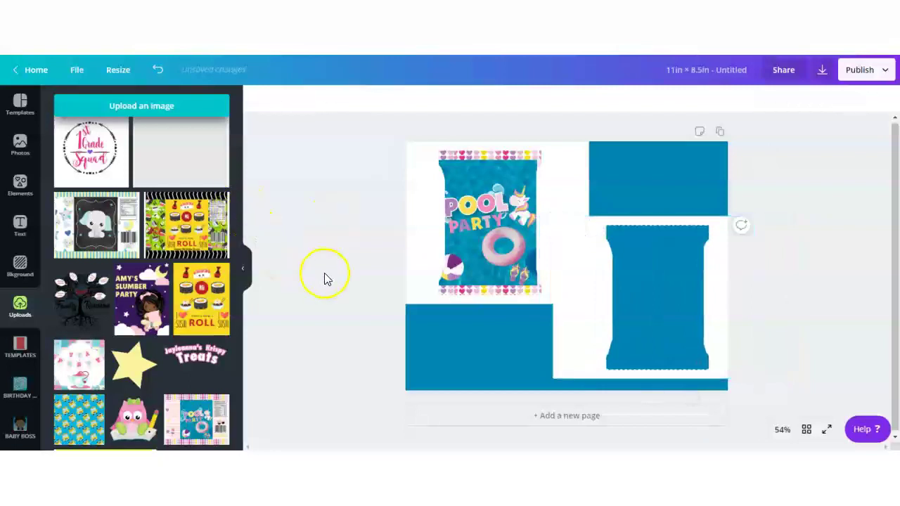
# Step: Add a pink striped strip, about 1.8 × 5.4 in, from the Pool Party artwork behind the right outline
pyautogui.click(220, 425)
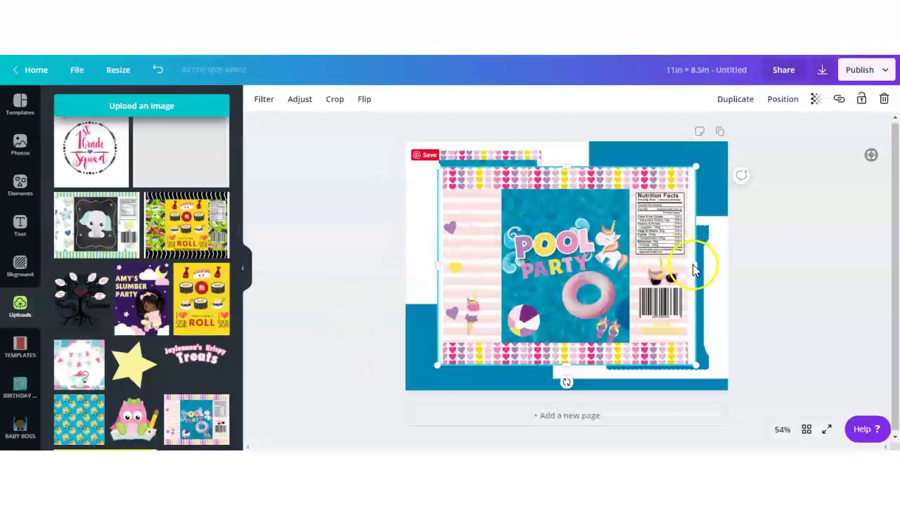
pyautogui.moveTo(642, 267); pyautogui.dragTo(502, 276)
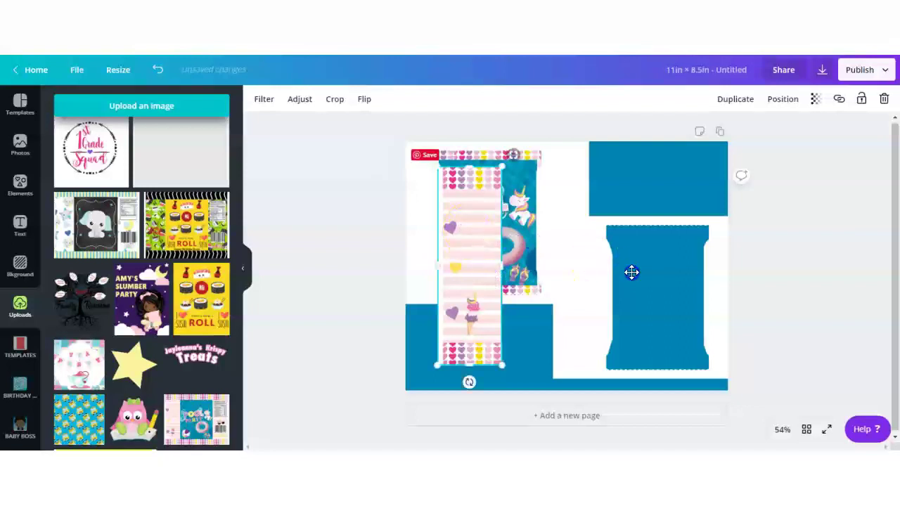
pyautogui.moveTo(465, 227); pyautogui.dragTo(629, 278)
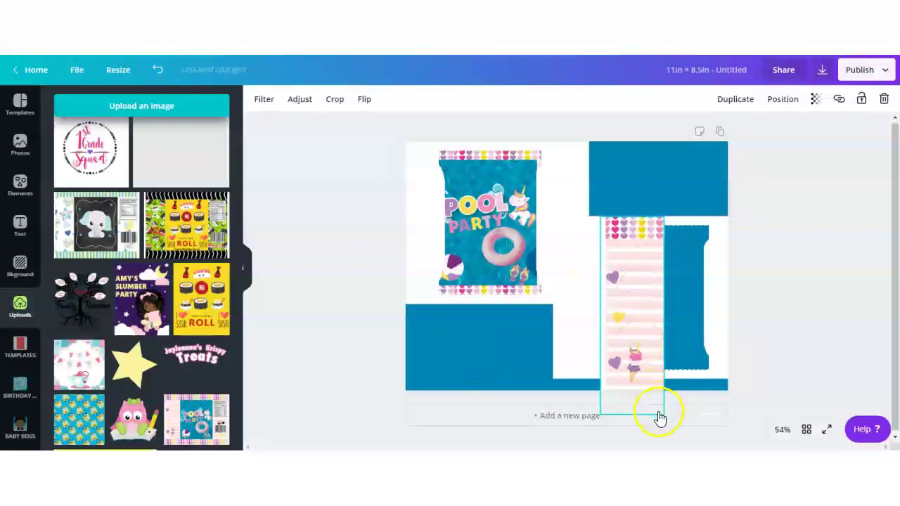
pyautogui.moveTo(651, 391); pyautogui.dragTo(643, 374)
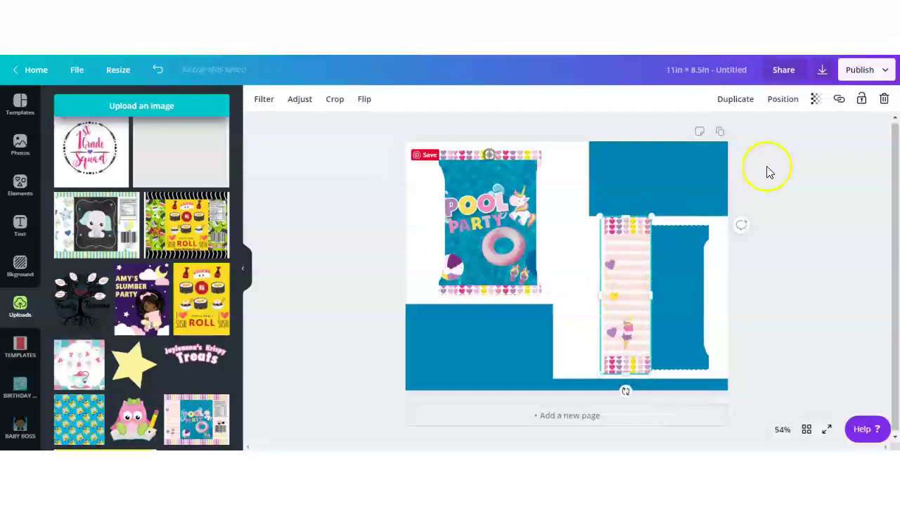
pyautogui.click(780, 103)
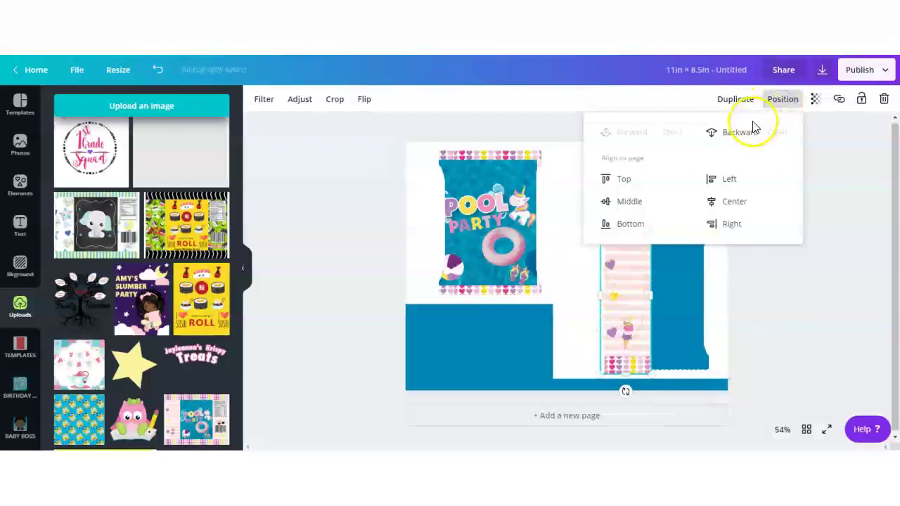
pyautogui.click(748, 134)
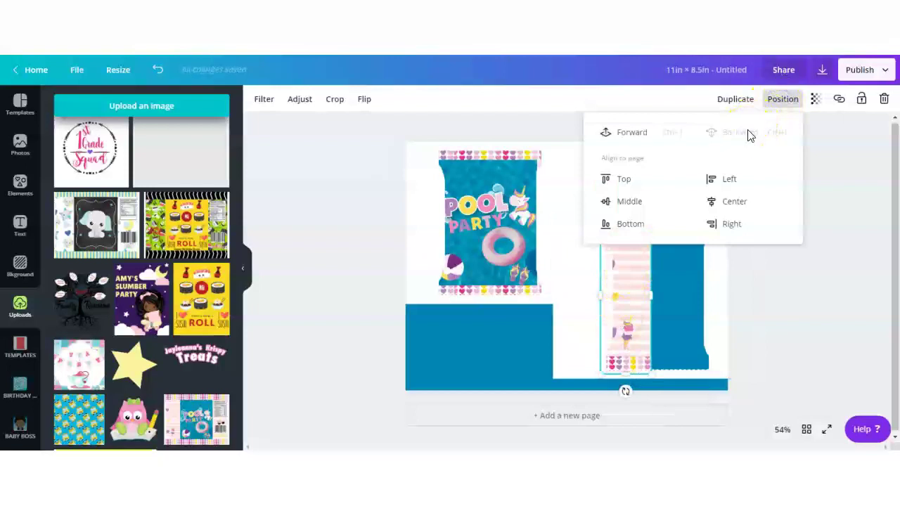
pyautogui.click(808, 295)
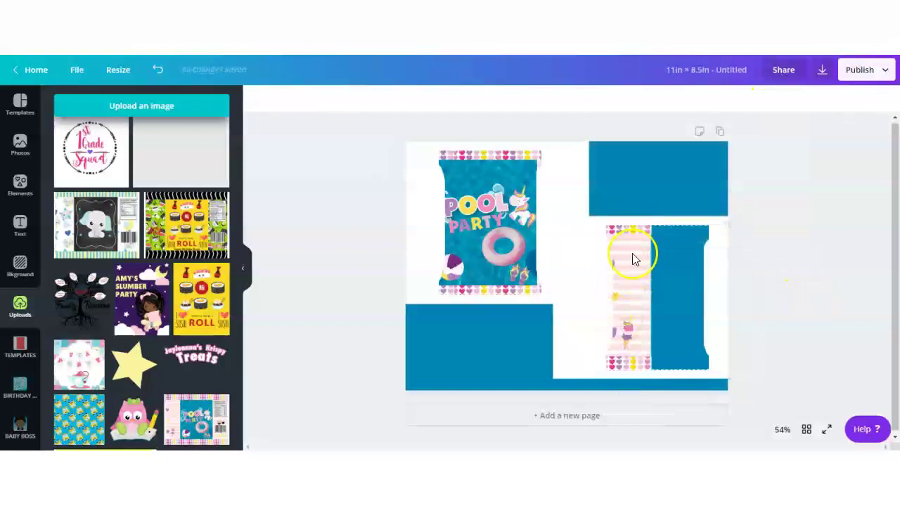
# Step: Crop another Pool Party copy to its nutrition-facts side, about 1.7 × 5.2 in, beside the striped strip
pyautogui.click(201, 427)
pyautogui.moveTo(437, 264); pyautogui.dragTo(440, 264)
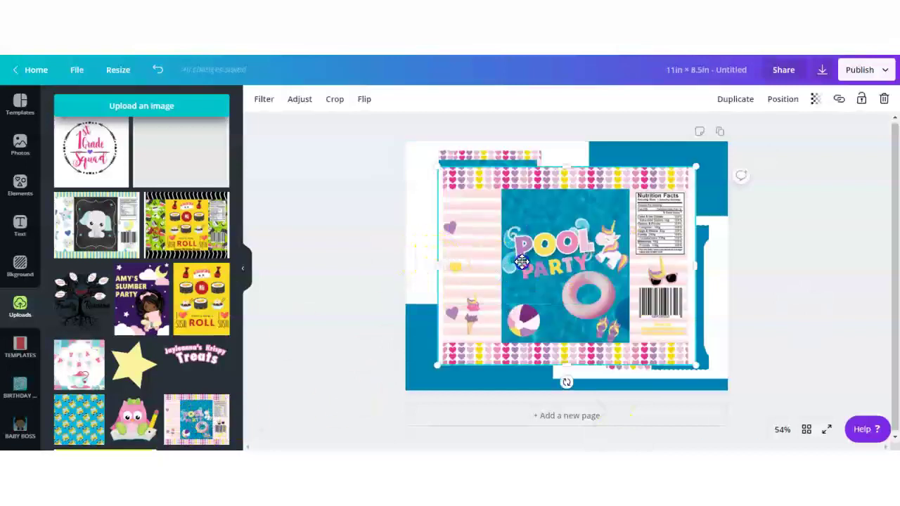
pyautogui.moveTo(520, 261); pyautogui.dragTo(632, 259)
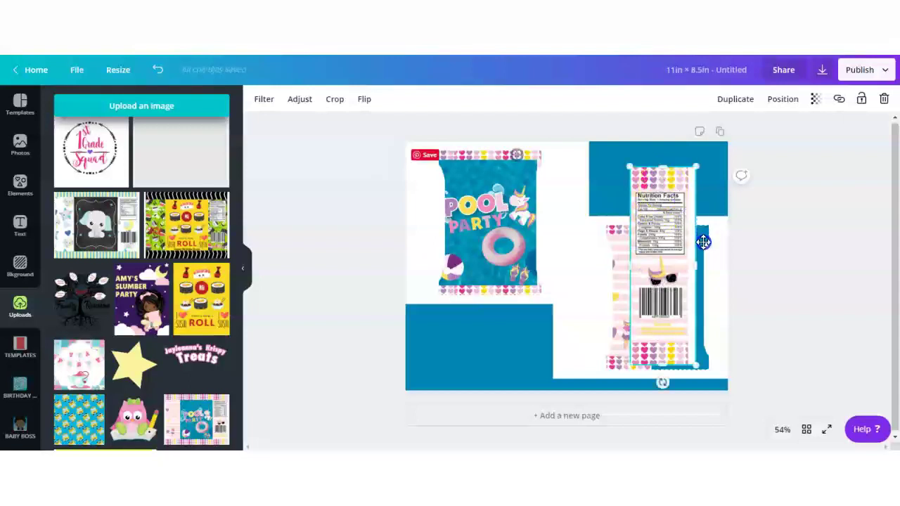
pyautogui.moveTo(703, 242)
pyautogui.mouseDown()
pyautogui.moveTo(705, 253)
pyautogui.moveTo(690, 237)
pyautogui.mouseUp()
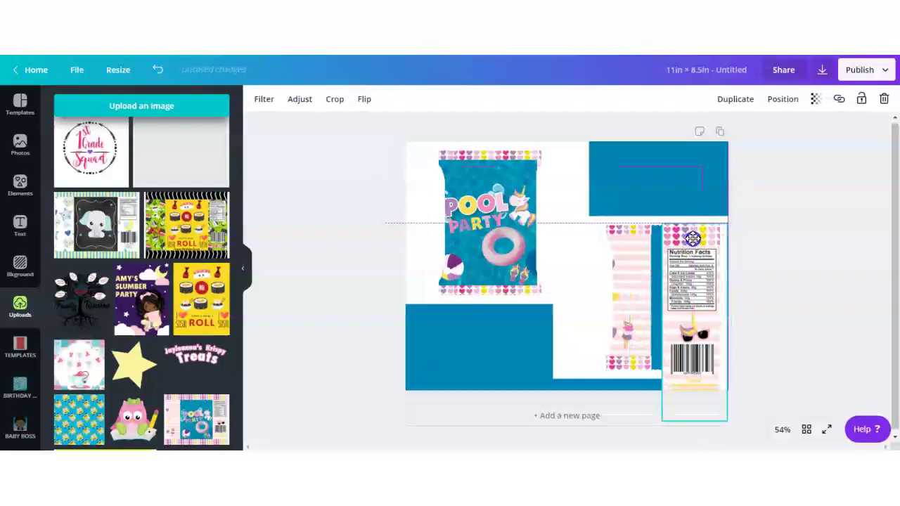
pyautogui.click(717, 410)
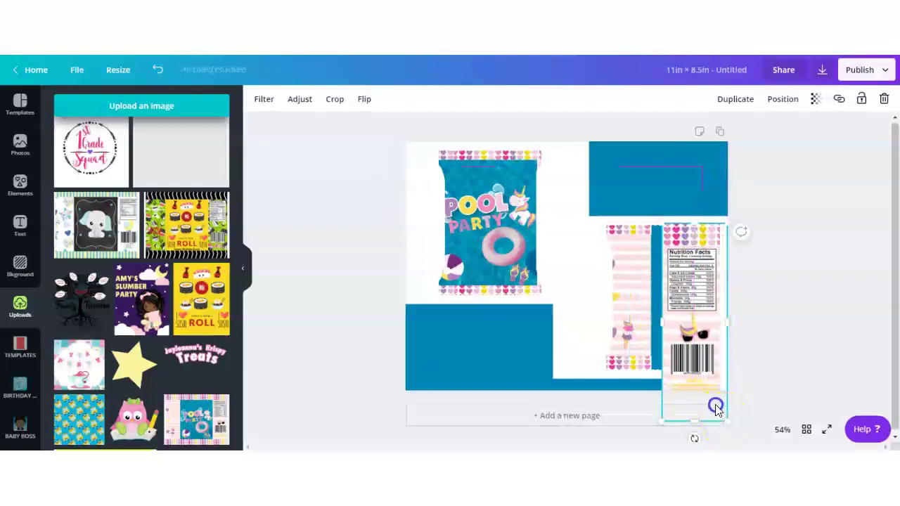
pyautogui.moveTo(716, 408); pyautogui.dragTo(707, 374)
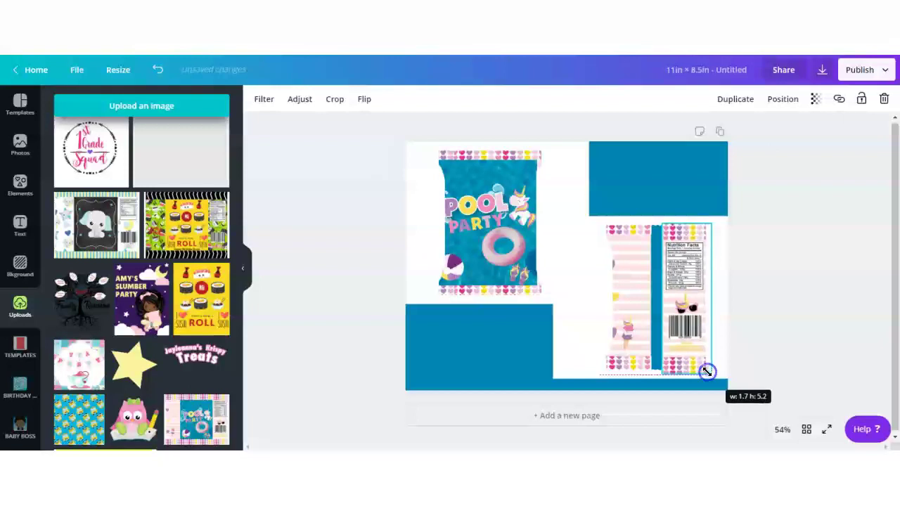
# Step: Send the nutrition-facts strip one layer back behind the lower-right outline
pyautogui.click(782, 104)
pyautogui.click(737, 134)
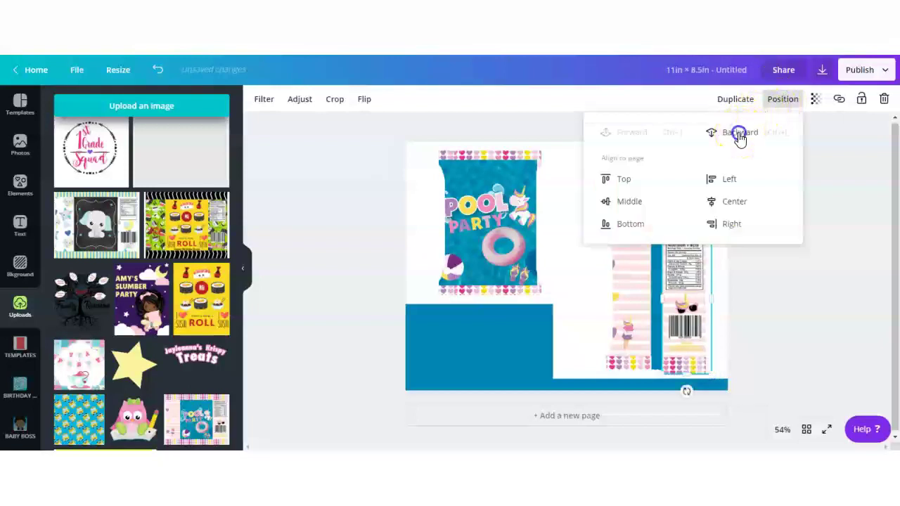
pyautogui.click(789, 315)
pyautogui.click(695, 310)
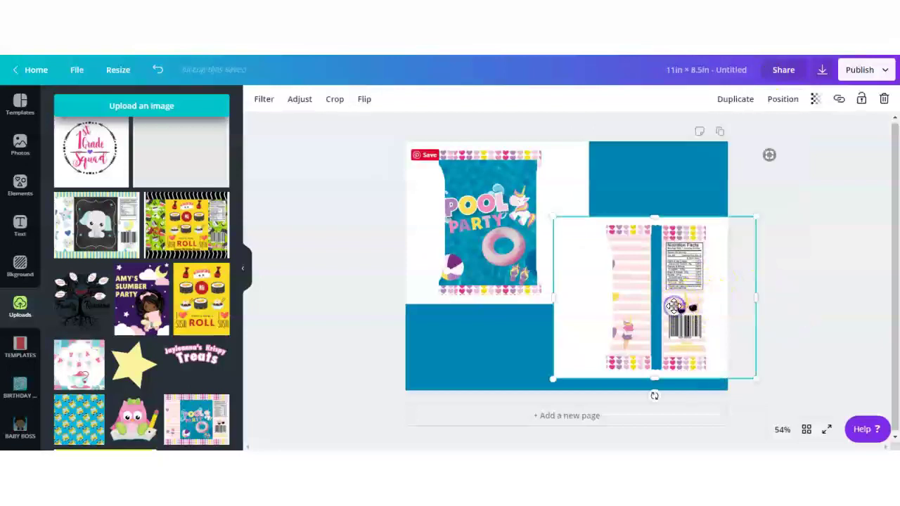
# Step: Group the striped and nutrition-facts strips with the lower-right outline
pyautogui.moveTo(670, 289)
pyautogui.mouseDown()
pyautogui.moveTo(615, 264)
pyautogui.moveTo(653, 215)
pyautogui.moveTo(662, 355)
pyautogui.mouseUp()
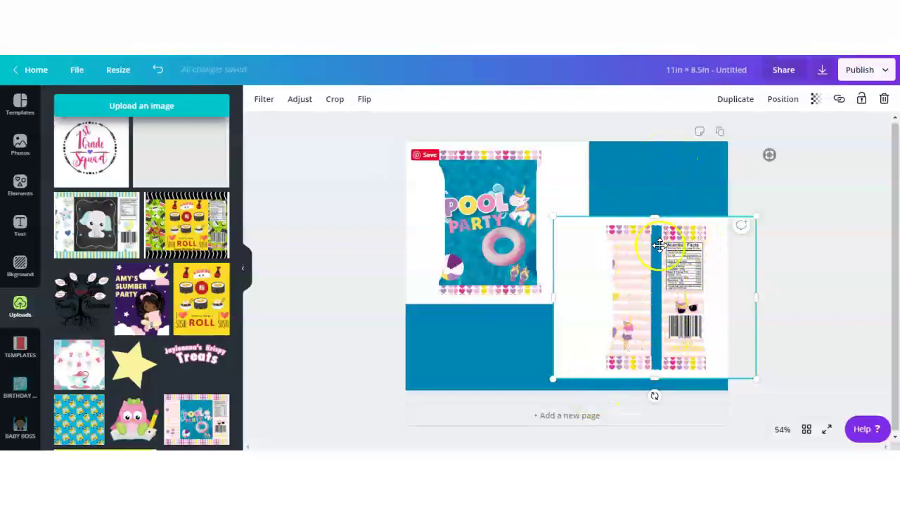
pyautogui.click(794, 239)
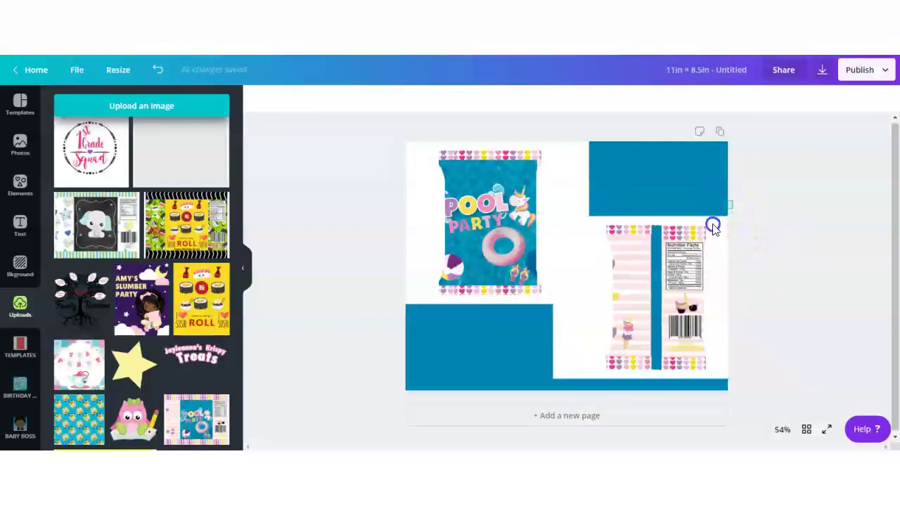
pyautogui.moveTo(732, 201); pyautogui.dragTo(593, 370)
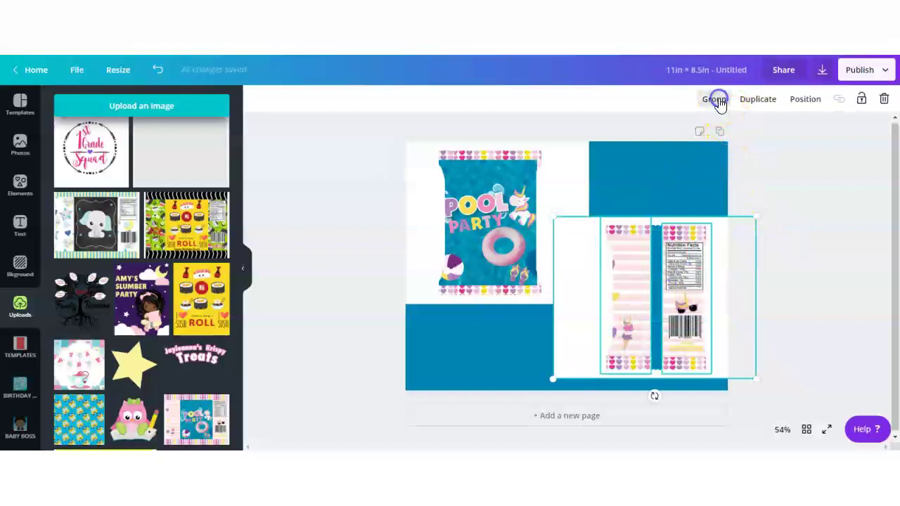
pyautogui.click(713, 99)
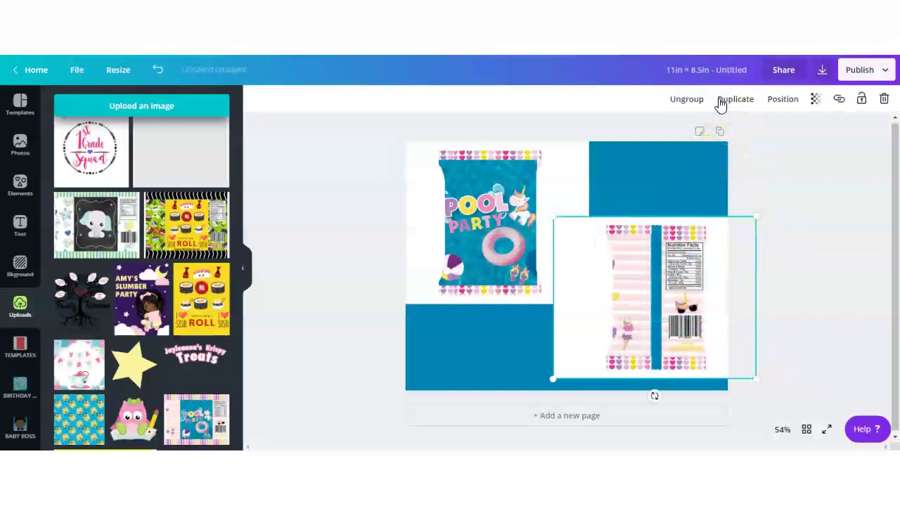
# Step: Change the page background from blue to white
pyautogui.click(668, 169)
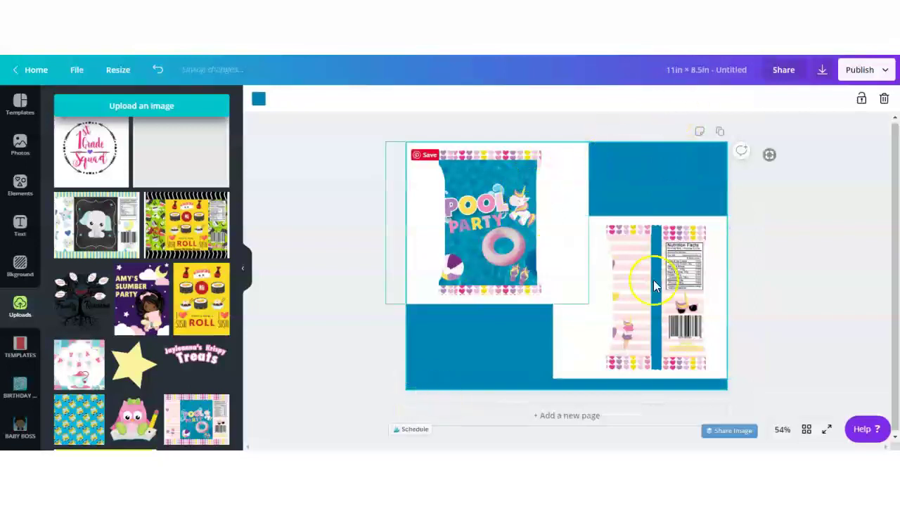
pyautogui.click(260, 99)
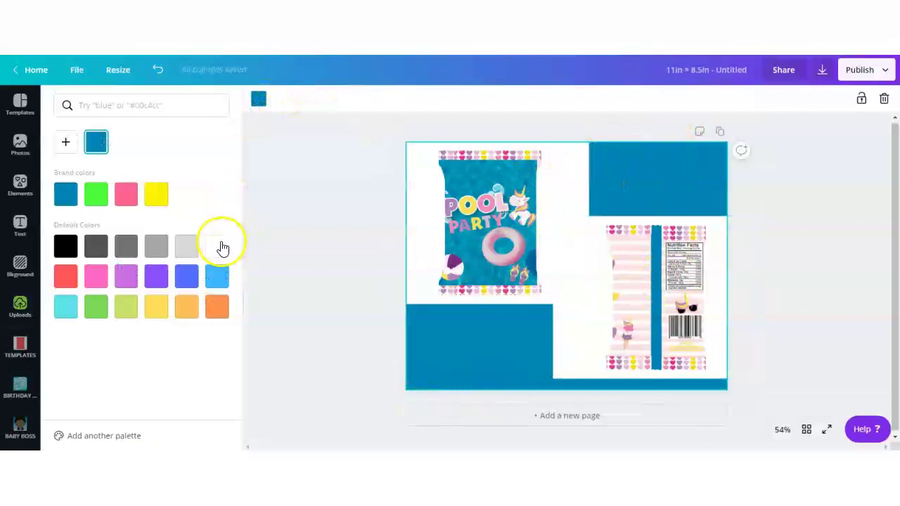
pyautogui.click(218, 245)
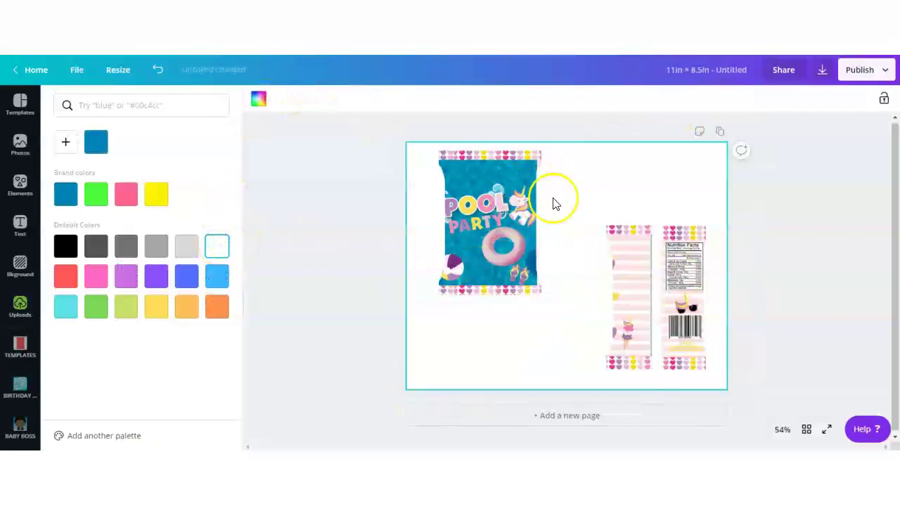
# Step: Shift the grouped back panels slightly left and enlarge the Pool Party front
pyautogui.moveTo(686, 251)
pyautogui.mouseDown()
pyautogui.moveTo(662, 250)
pyautogui.moveTo(677, 251)
pyautogui.moveTo(679, 266)
pyautogui.mouseUp()
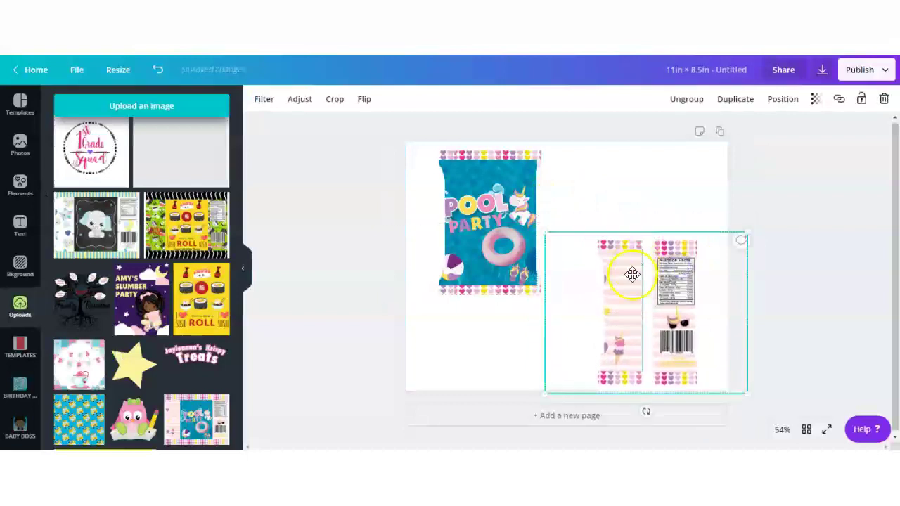
pyautogui.click(461, 215)
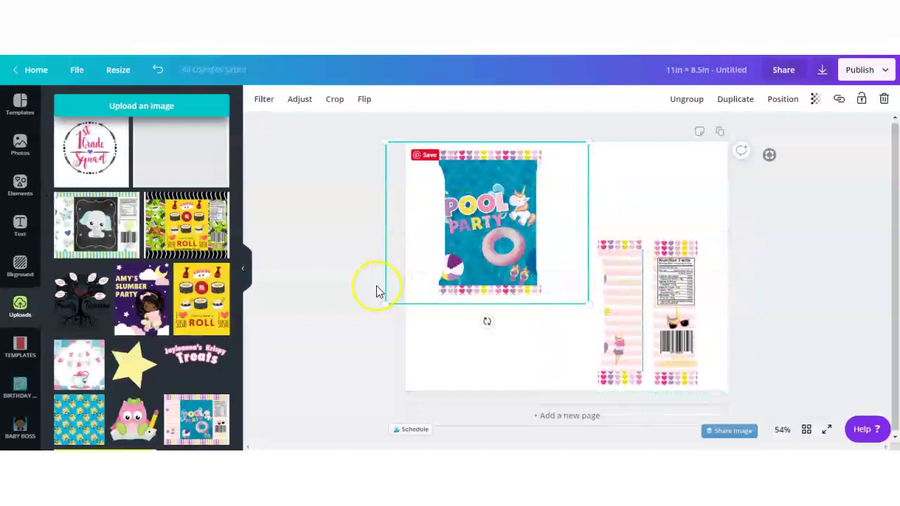
pyautogui.moveTo(378, 312); pyautogui.dragTo(365, 335)
# Step: Align the grouped back panels beside the Pool Party front near the page top
pyautogui.moveTo(637, 224); pyautogui.dragTo(637, 175)
pyautogui.moveTo(647, 254)
pyautogui.mouseDown()
pyautogui.moveTo(640, 269)
pyautogui.moveTo(644, 251)
pyautogui.mouseUp()
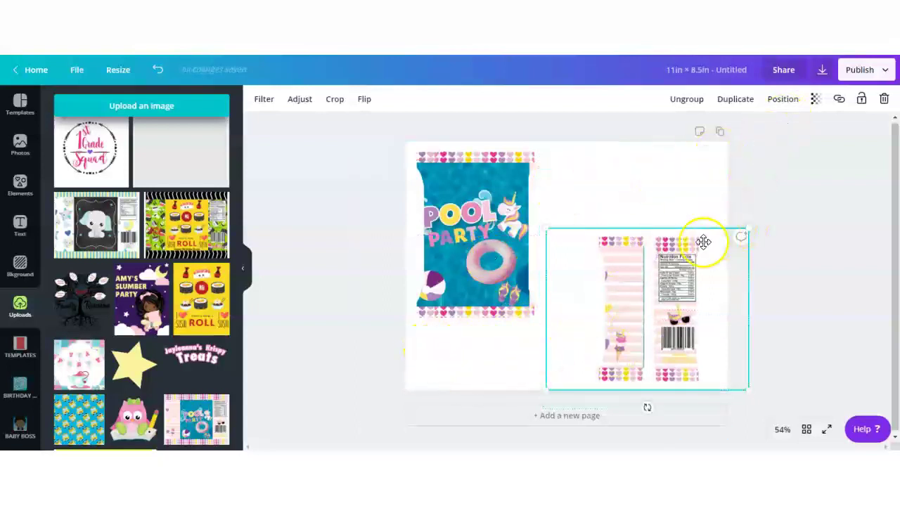
pyautogui.moveTo(679, 254); pyautogui.dragTo(681, 189)
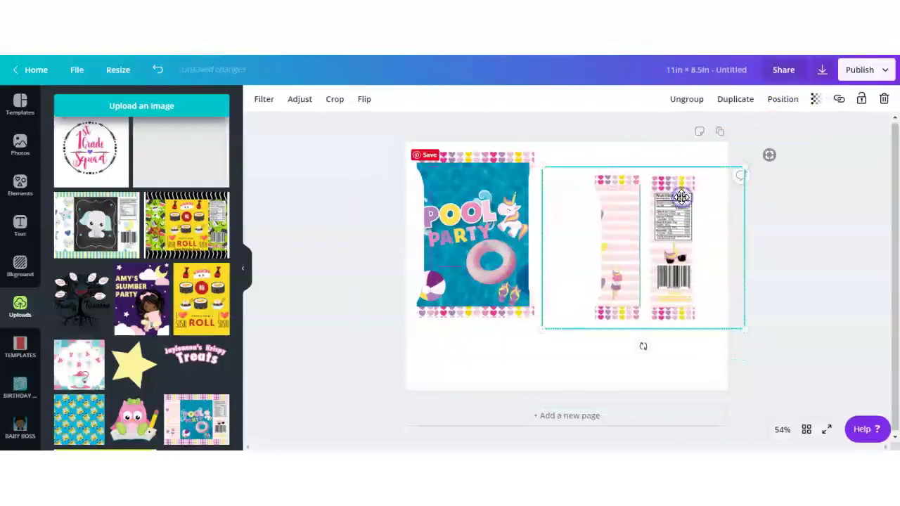
# Step: Keep PNG as the download file type, then show the Publish options with Download, Presentation and sharing
pyautogui.click(821, 71)
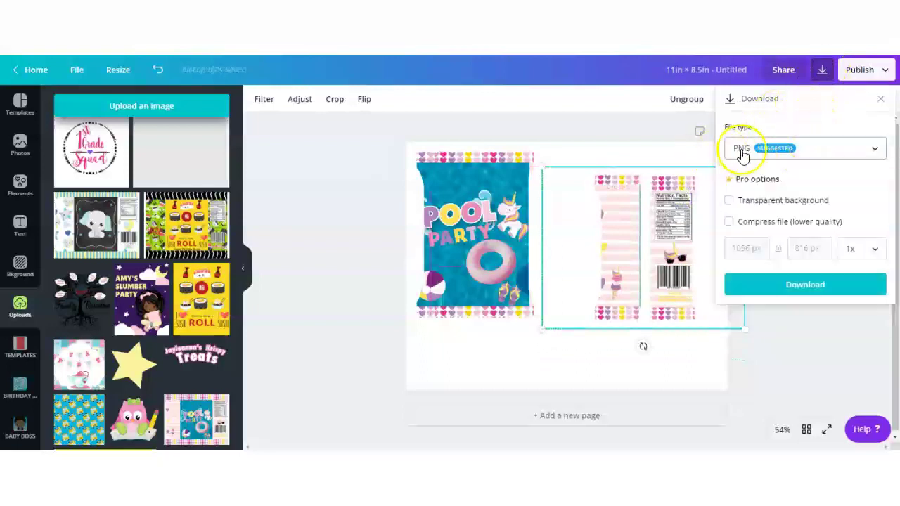
pyautogui.click(809, 154)
pyautogui.click(807, 150)
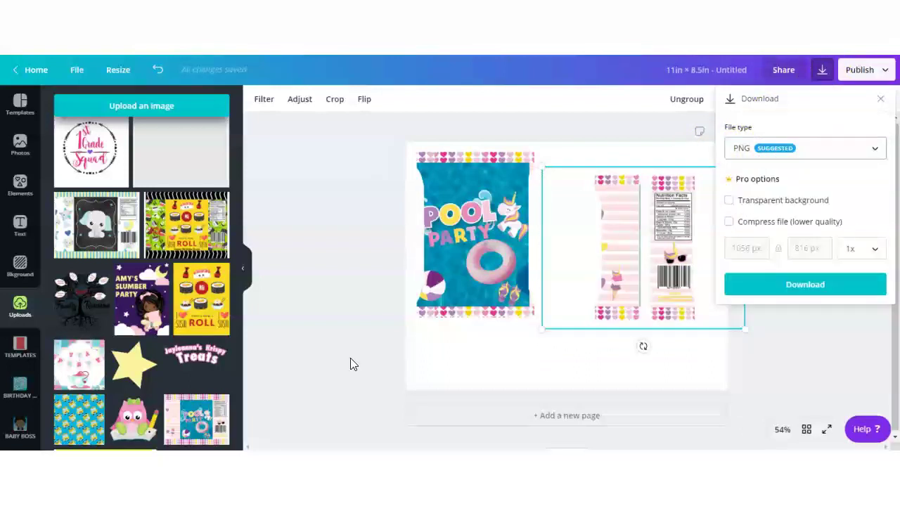
pyautogui.click(880, 99)
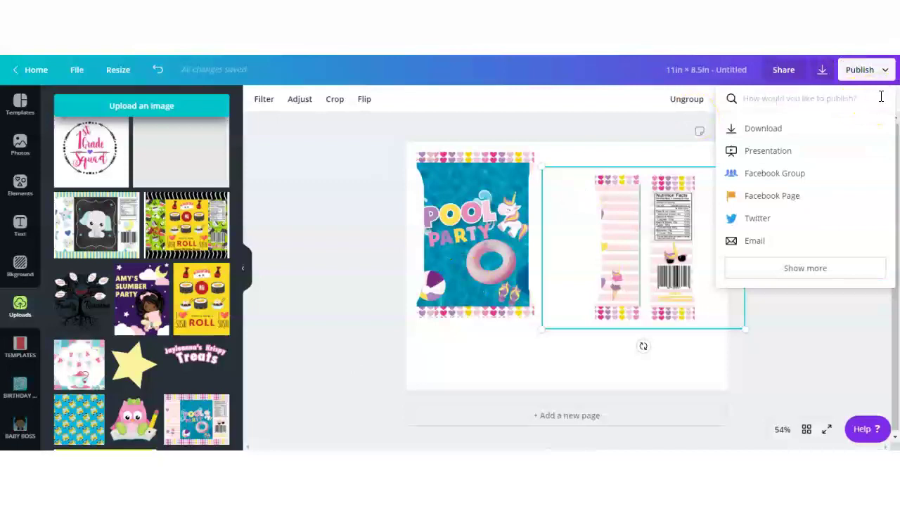